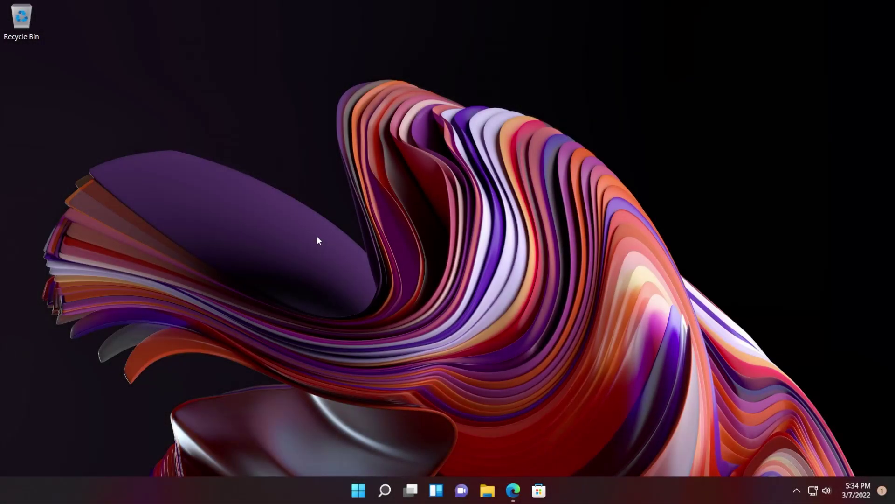
- Bring up the Start menu with the Windows key
{"action": "key", "text": "super"}
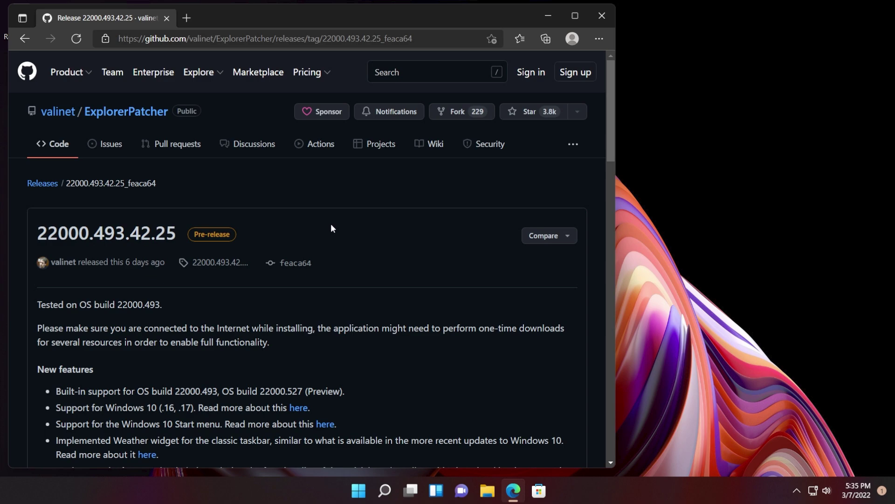
{"action": "scroll", "coordinate": [331, 223], "scroll_direction": "down", "scroll_amount": 8}
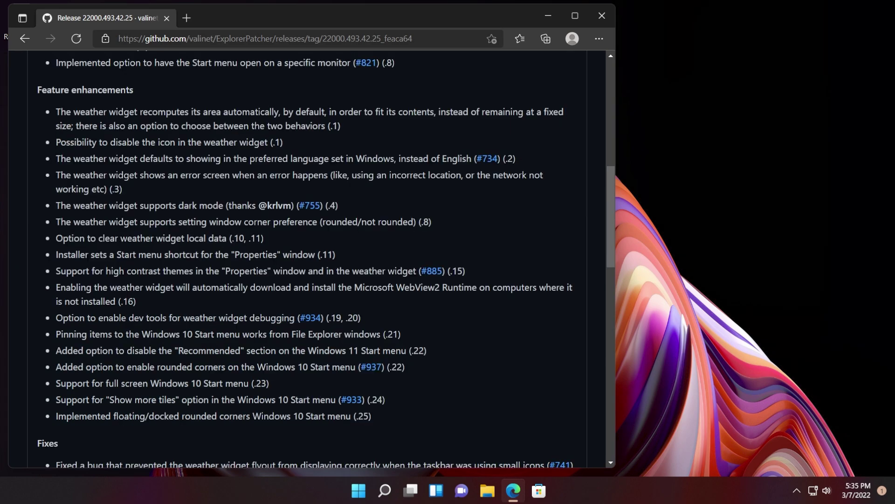
{"action": "left_click_drag", "start_coordinate": [55, 350], "coordinate": [406, 350]}
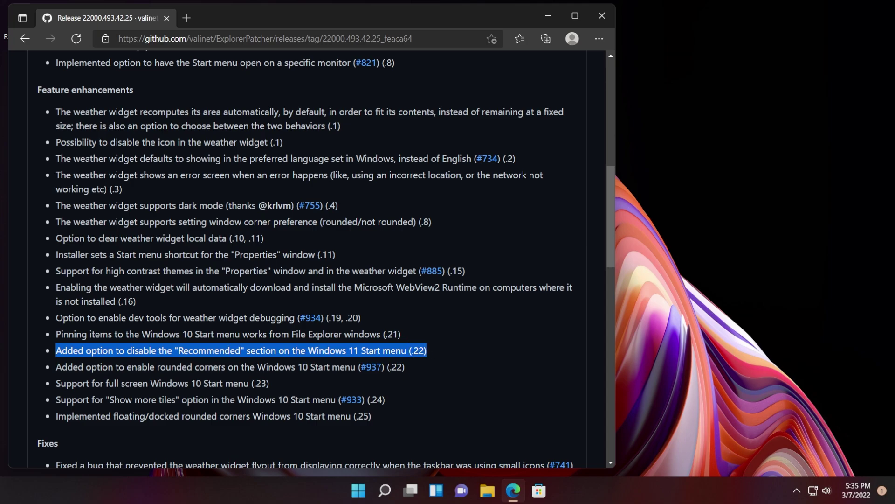
{"action": "left_click", "coordinate": [433, 352]}
{"action": "scroll", "coordinate": [434, 351], "scroll_direction": "up", "scroll_amount": 10}
{"action": "left_click_drag", "start_coordinate": [193, 237], "coordinate": [230, 236]}
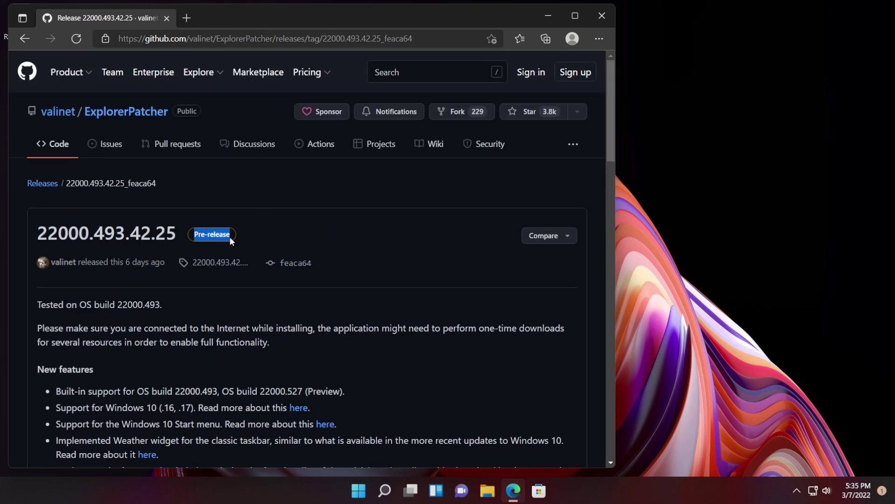
{"action": "left_click", "coordinate": [267, 234]}
{"action": "left_click_drag", "start_coordinate": [176, 391], "coordinate": [305, 391]}
{"action": "left_click", "coordinate": [209, 391]}
{"action": "left_click", "coordinate": [218, 391]}
{"action": "left_click", "coordinate": [298, 391]}
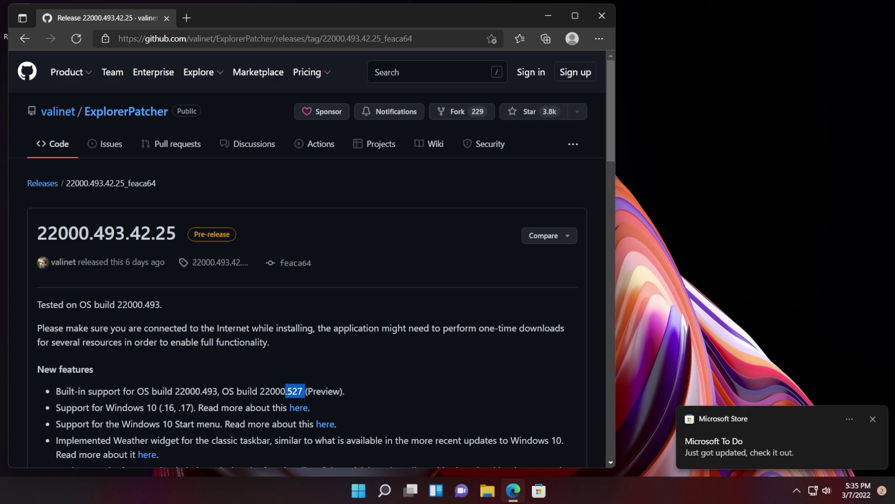
{"action": "left_click", "coordinate": [394, 490]}
{"action": "type", "text": "winver"}
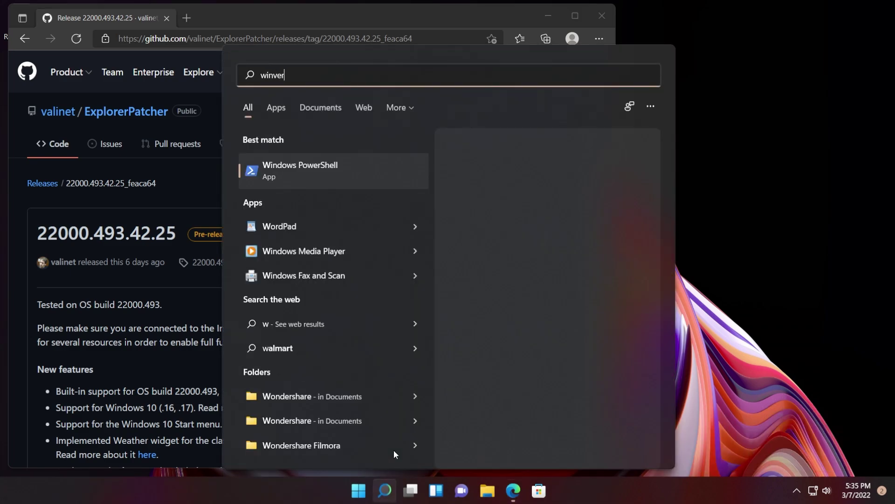
{"action": "key", "text": "Return"}
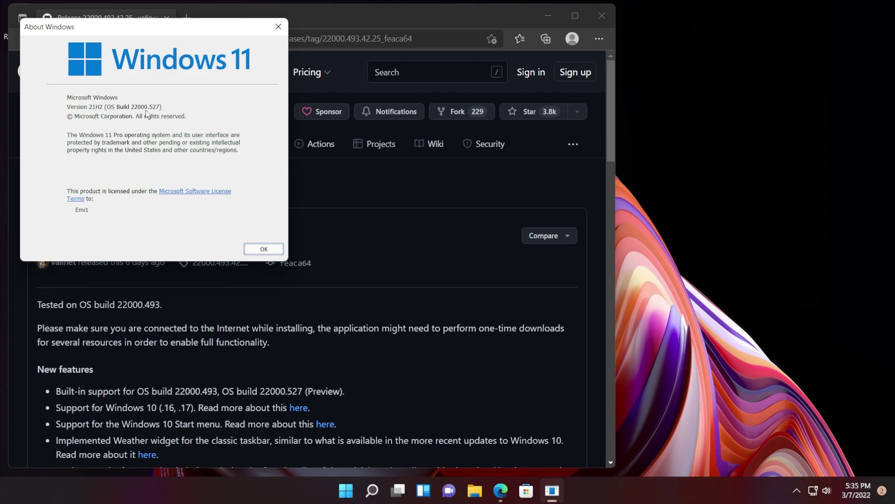
{"action": "left_click_drag", "start_coordinate": [164, 27], "coordinate": [190, 83]}
{"action": "left_click", "coordinate": [300, 88]}
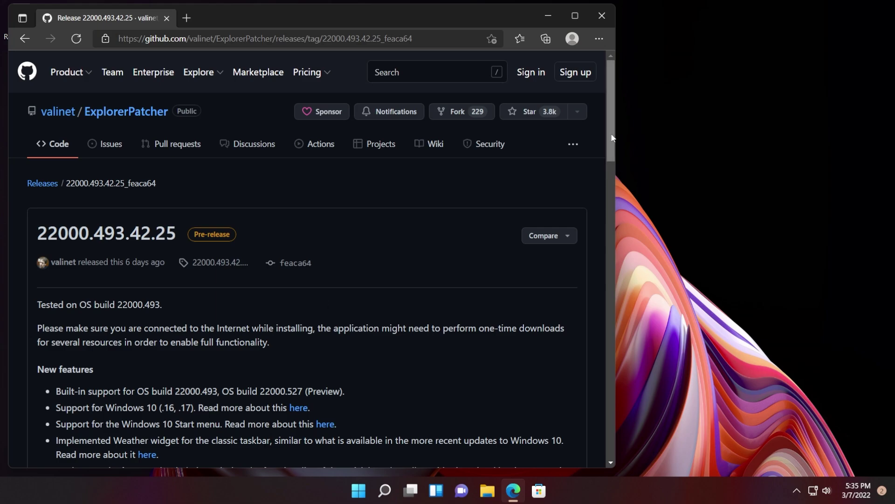
- Download ep_setup.exe from the release Assets and run it from Downloads, approving the UAC prompt
{"action": "left_click_drag", "start_coordinate": [611, 112], "coordinate": [601, 429]}
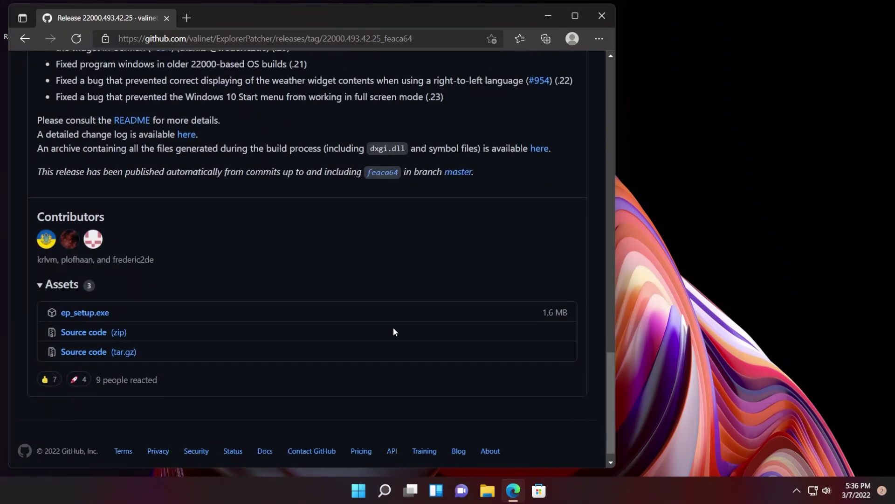
{"action": "left_click", "coordinate": [85, 313]}
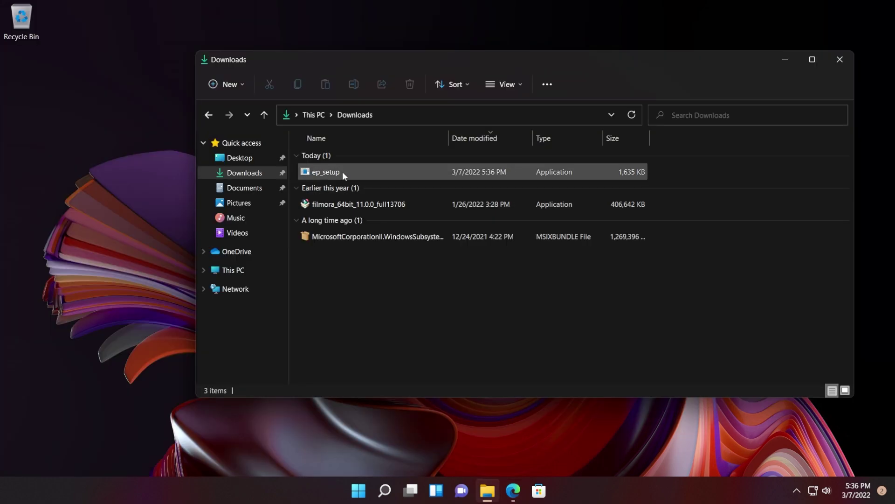
{"action": "left_click", "coordinate": [354, 170]}
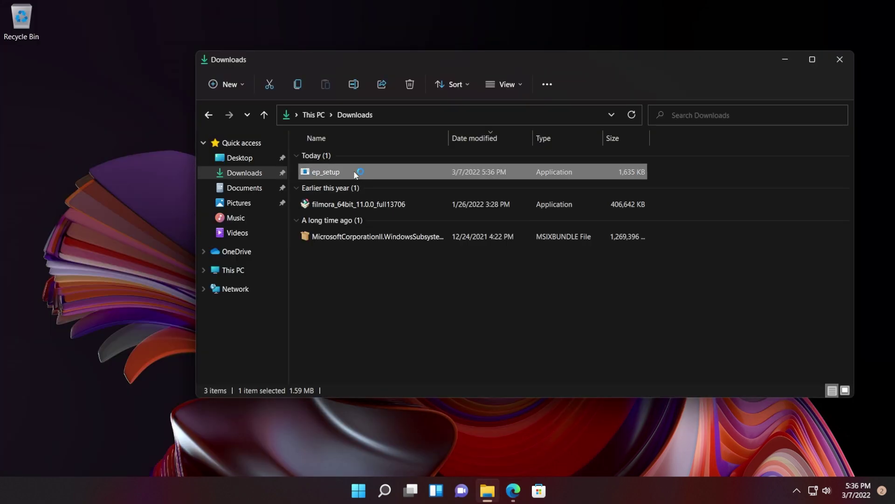
{"action": "key", "text": "Return"}
{"action": "left_click", "coordinate": [416, 338]}
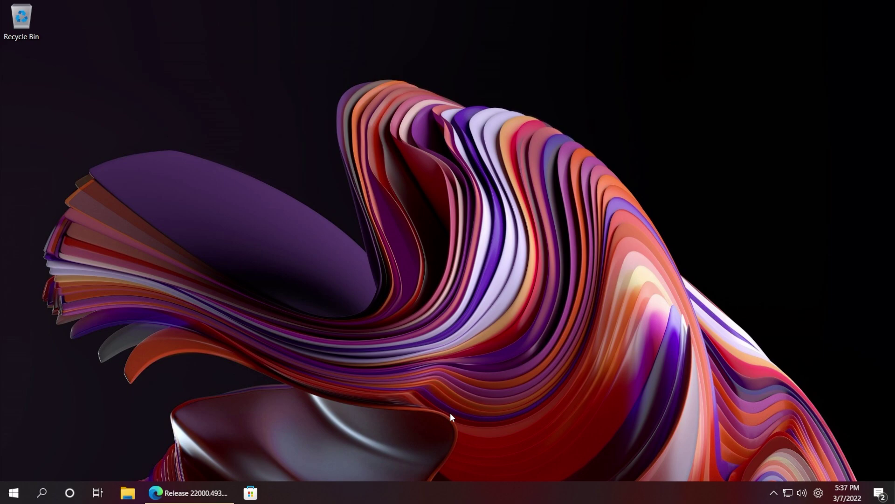
- Search 'explo' and launch Properties (ExplorerPatcher)
{"action": "left_click", "coordinate": [42, 492]}
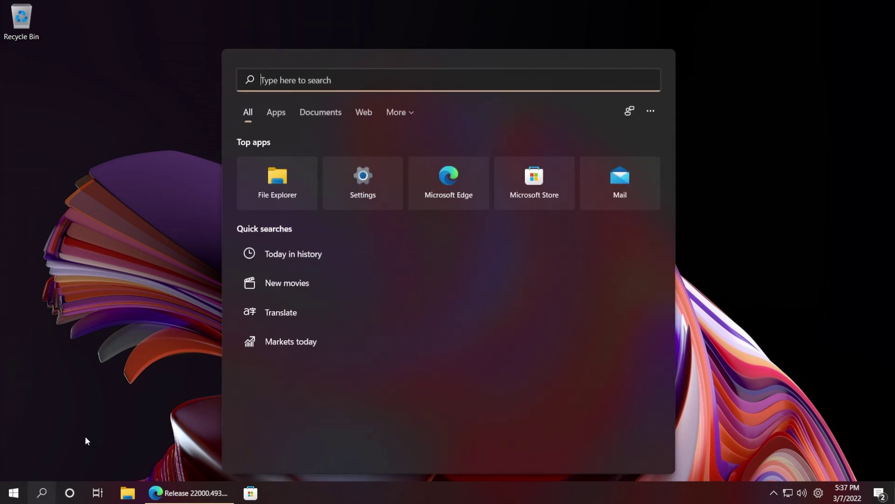
{"action": "type", "text": "explo"}
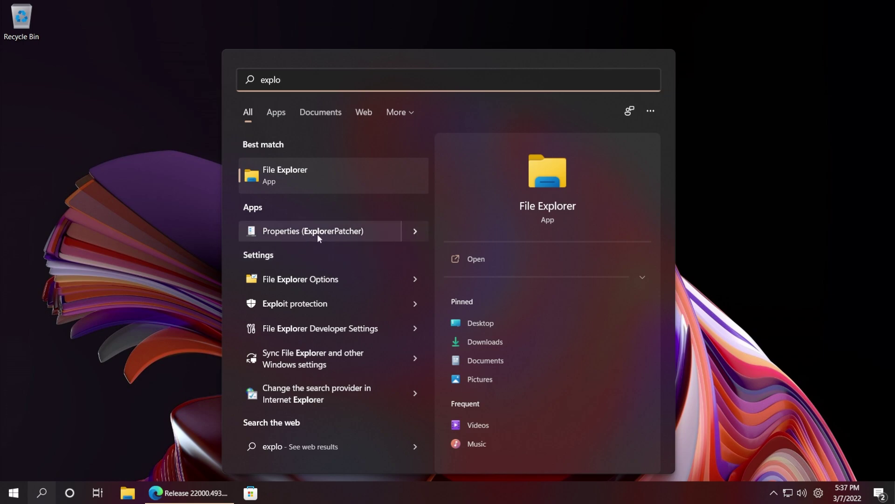
{"action": "left_click", "coordinate": [317, 234]}
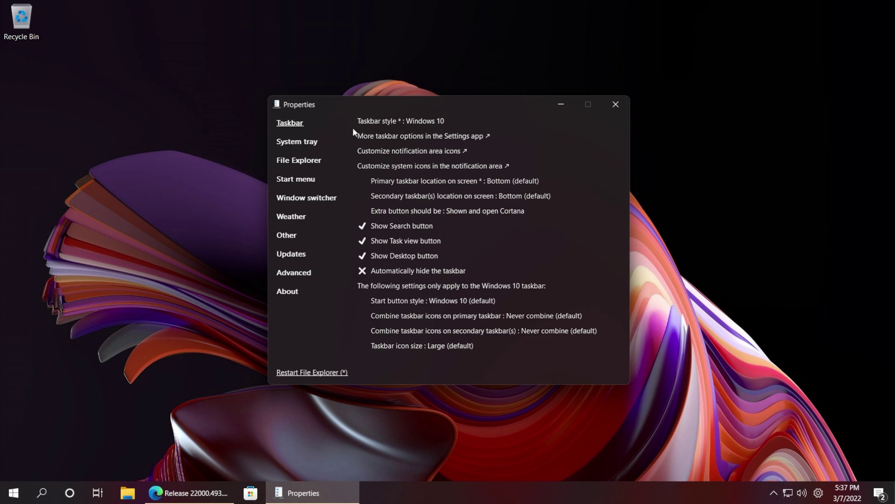
- Browse the System tray, File Explorer, Start menu, Window switcher, Weather, Other and Updates pages, ending on Taskbar
{"action": "left_click", "coordinate": [297, 141]}
{"action": "left_click", "coordinate": [296, 162]}
{"action": "left_click", "coordinate": [285, 180]}
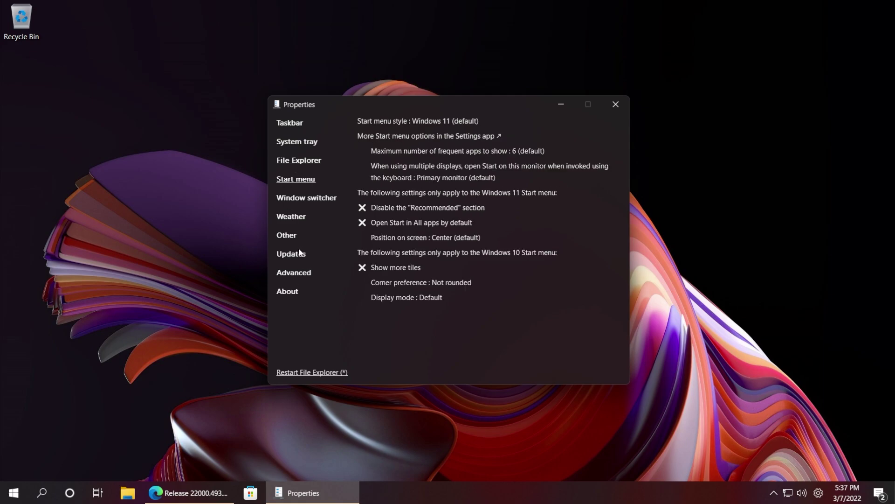
{"action": "left_click", "coordinate": [291, 219]}
{"action": "left_click", "coordinate": [287, 236]}
{"action": "left_click", "coordinate": [290, 256]}
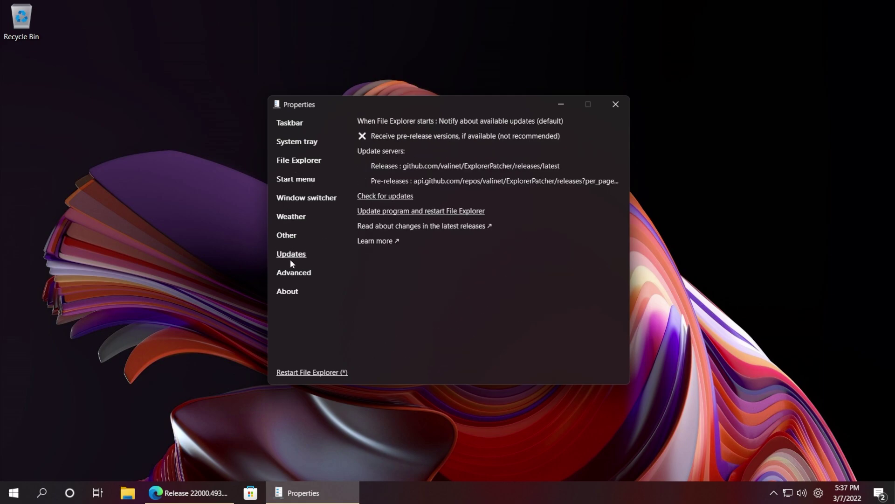
{"action": "left_click", "coordinate": [294, 273]}
{"action": "left_click", "coordinate": [292, 125]}
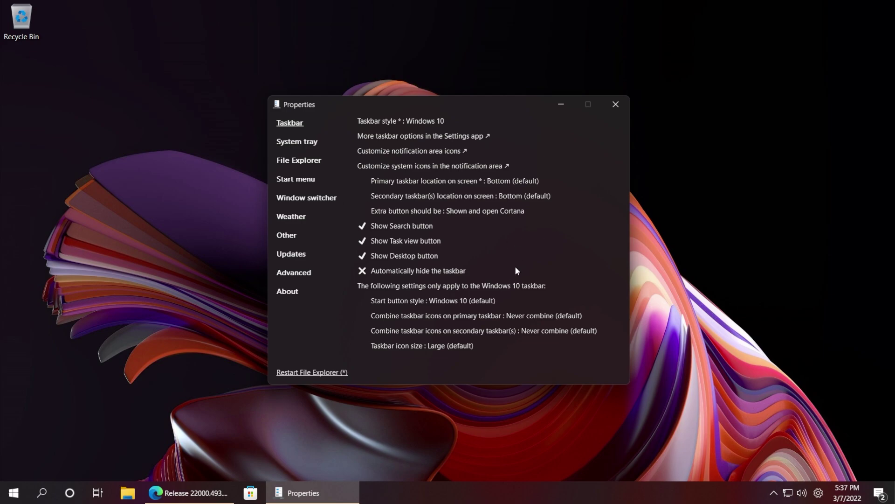
- After checking the Start menu, switch taskbar style to Windows 11 (default) and restart File Explorer
{"action": "left_click", "coordinate": [14, 492]}
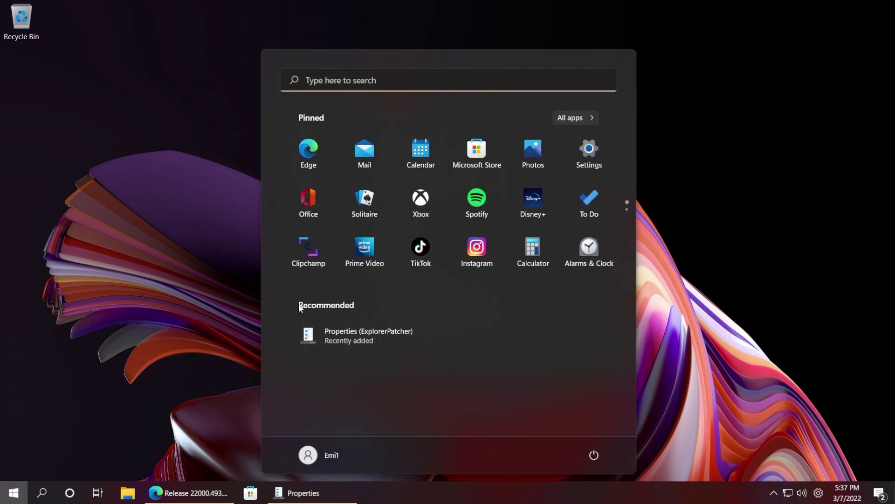
{"action": "left_click", "coordinate": [775, 344]}
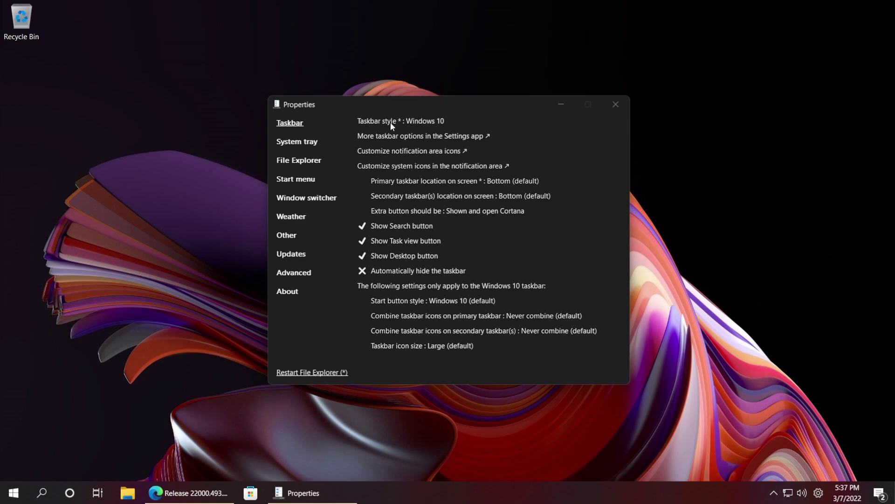
{"action": "left_click", "coordinate": [429, 122]}
{"action": "left_click", "coordinate": [409, 131]}
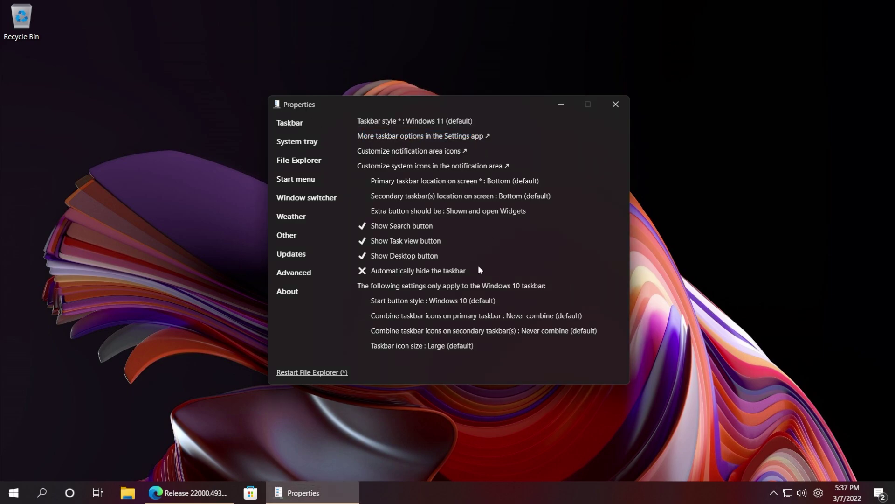
{"action": "left_click", "coordinate": [299, 375]}
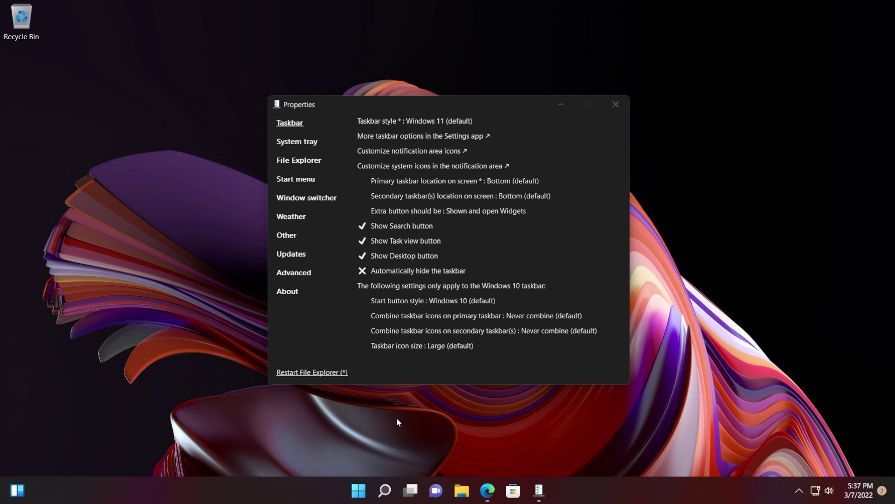
- Check the Start menu, then on the Start menu page disable Recommended and restart File Explorer
{"action": "left_click", "coordinate": [359, 489]}
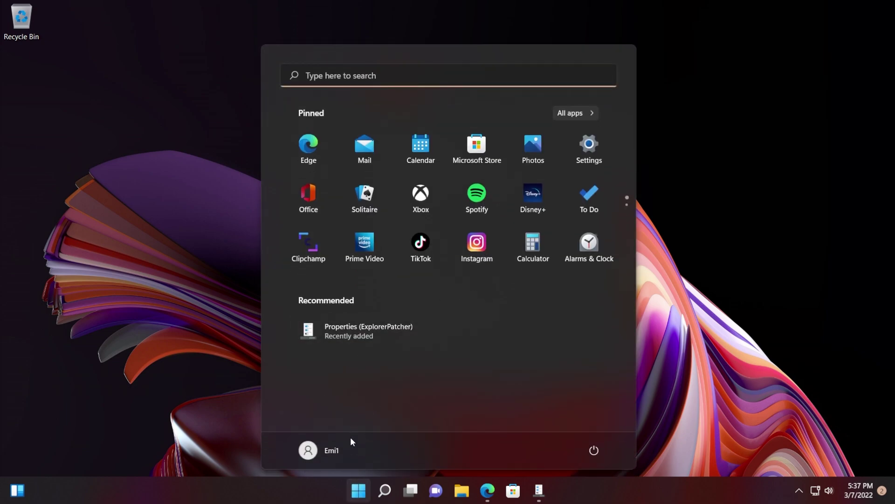
{"action": "left_click", "coordinate": [358, 489]}
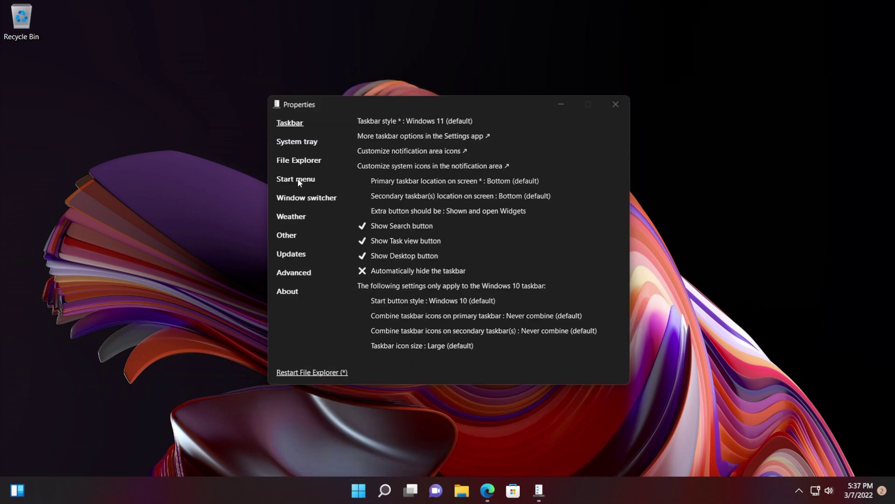
{"action": "left_click", "coordinate": [298, 179]}
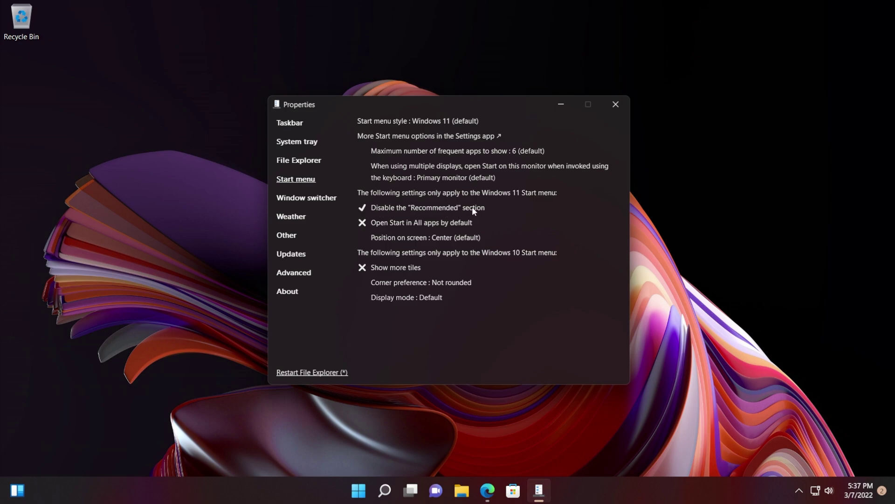
{"action": "left_click", "coordinate": [315, 373]}
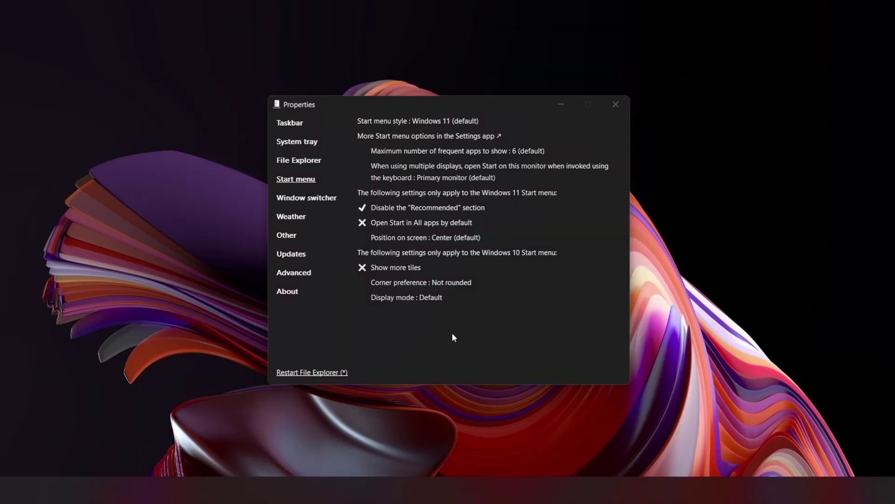
{"action": "key", "text": "super"}
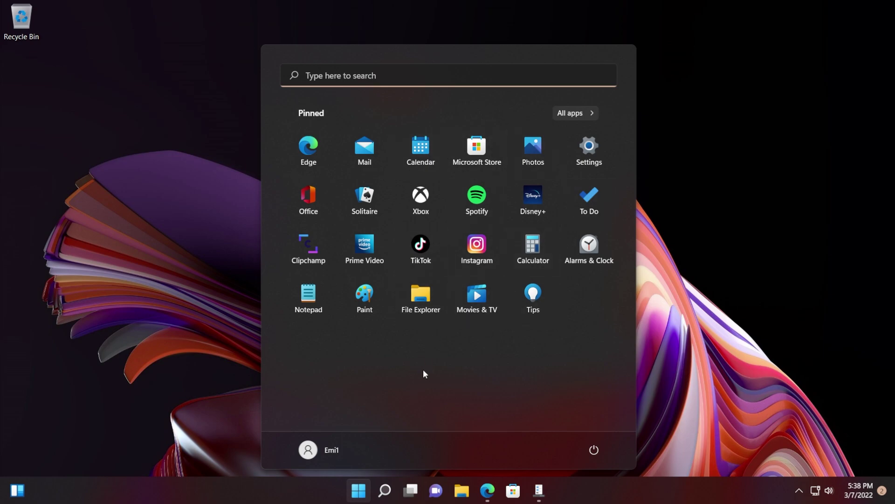
{"action": "key", "text": "Escape"}
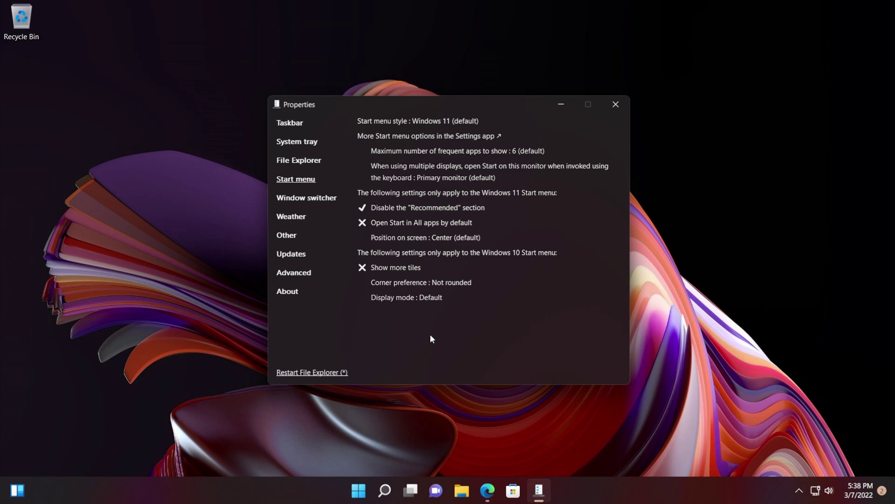
- Close the ExplorerPatcher Properties window with Alt+F4
{"action": "key", "text": "alt+F4"}
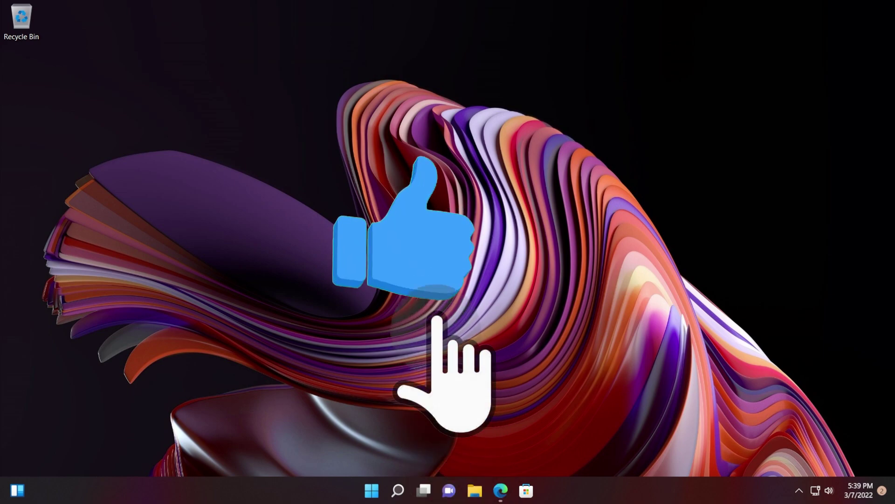